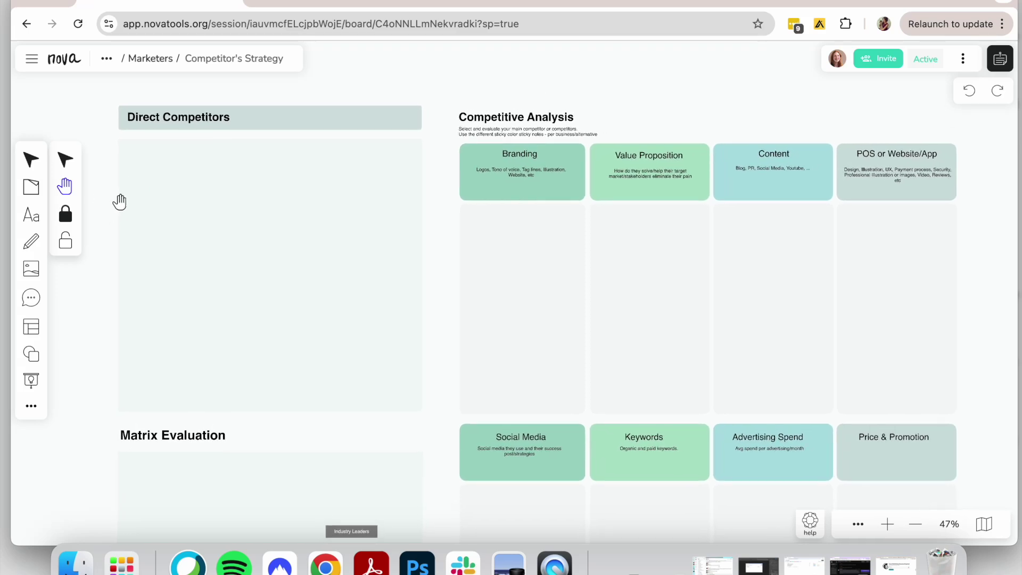
# - Add a Direct Competitors text box starting 'Our main competitor are Caninfood and Wolffree…'
pyautogui.click(30, 216)
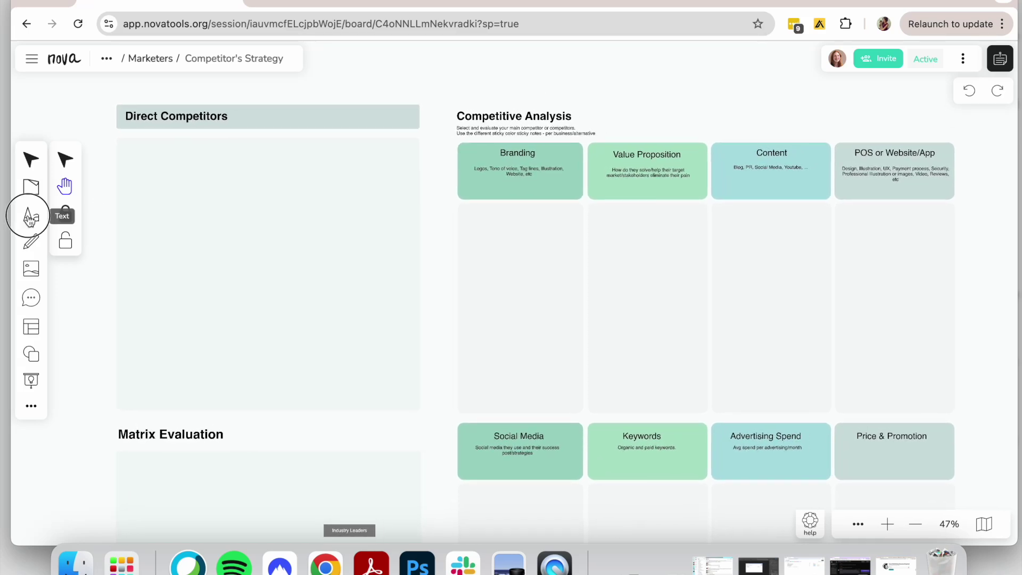
pyautogui.moveTo(125, 146); pyautogui.dragTo(405, 379)
pyautogui.write('Our main competitor are')
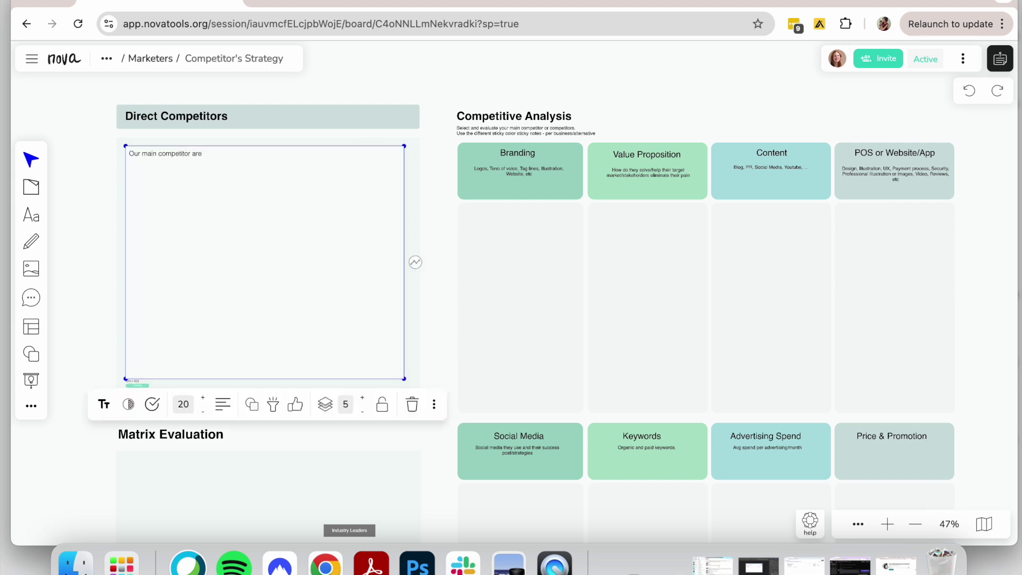
pyautogui.write(' Caninfood and Wolffree but we also have other competitors that represent around 30% of the market and that are growing. We want to keep and eye on Dogtails, Rawworlf.')
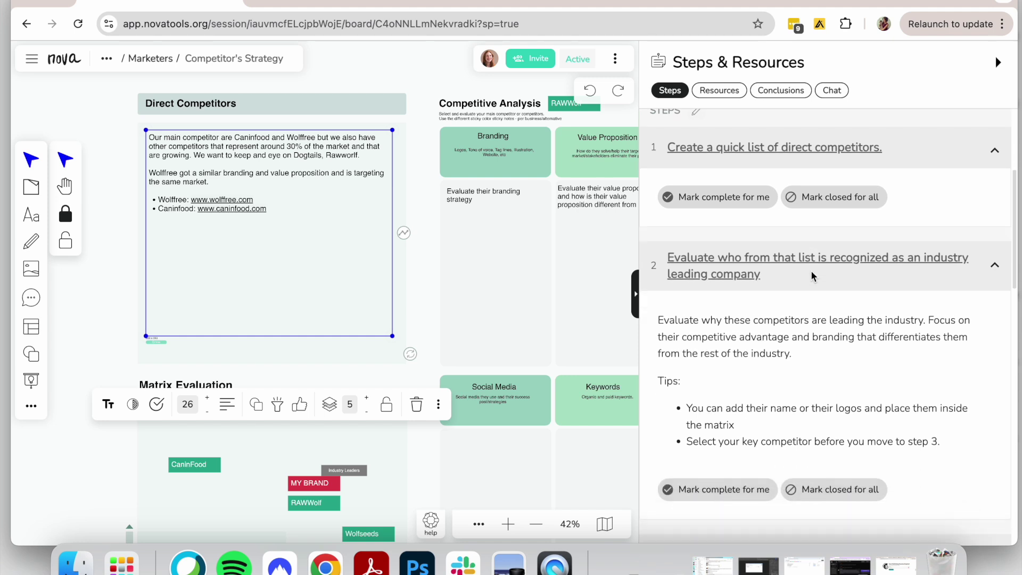
# - Post a resource 'Here are the direct links to their websites:' followed by the pasted competitor links
pyautogui.scroll(-1, 813, 275)
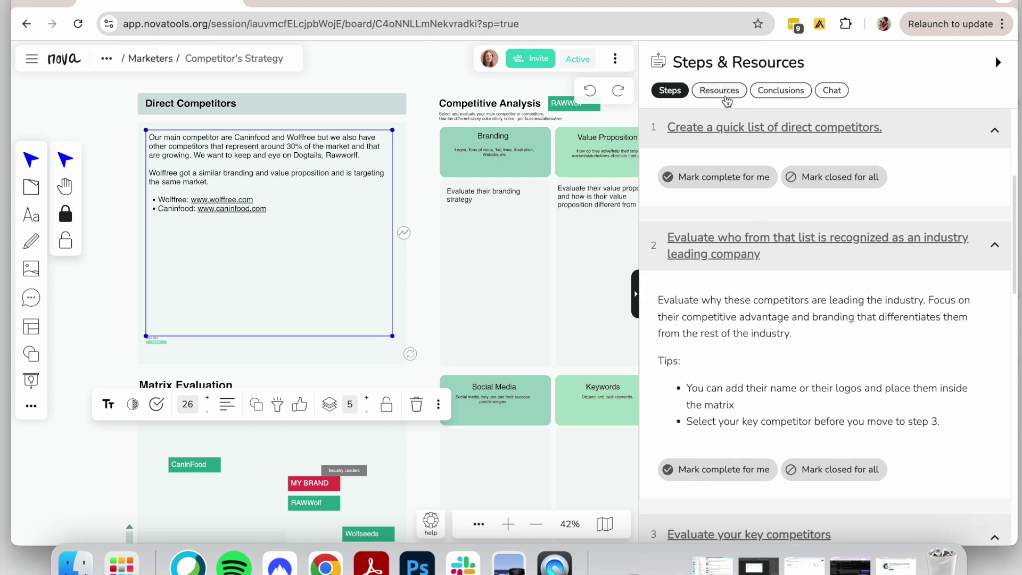
pyautogui.click(725, 92)
pyautogui.click(710, 481)
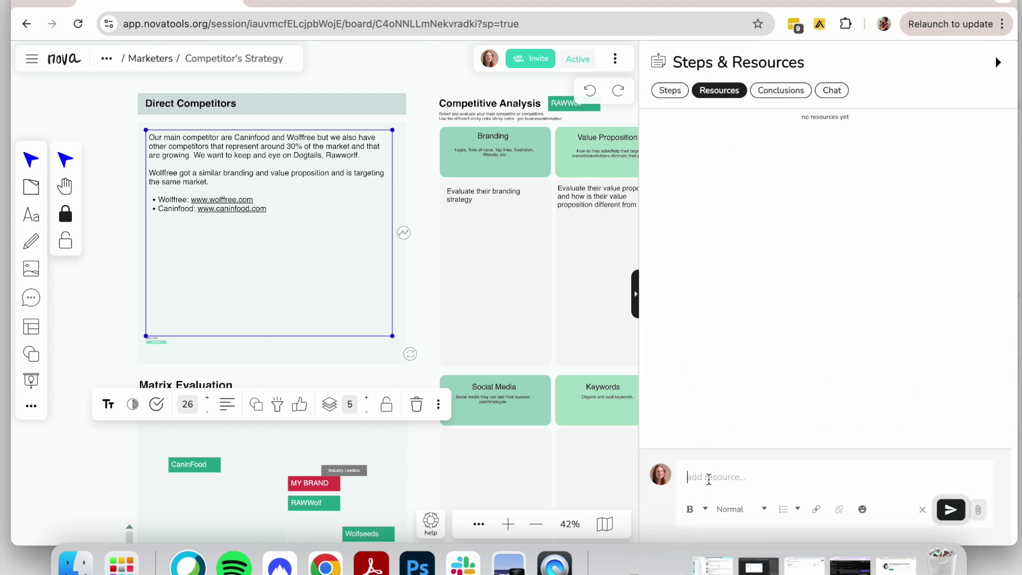
pyautogui.write('Her')
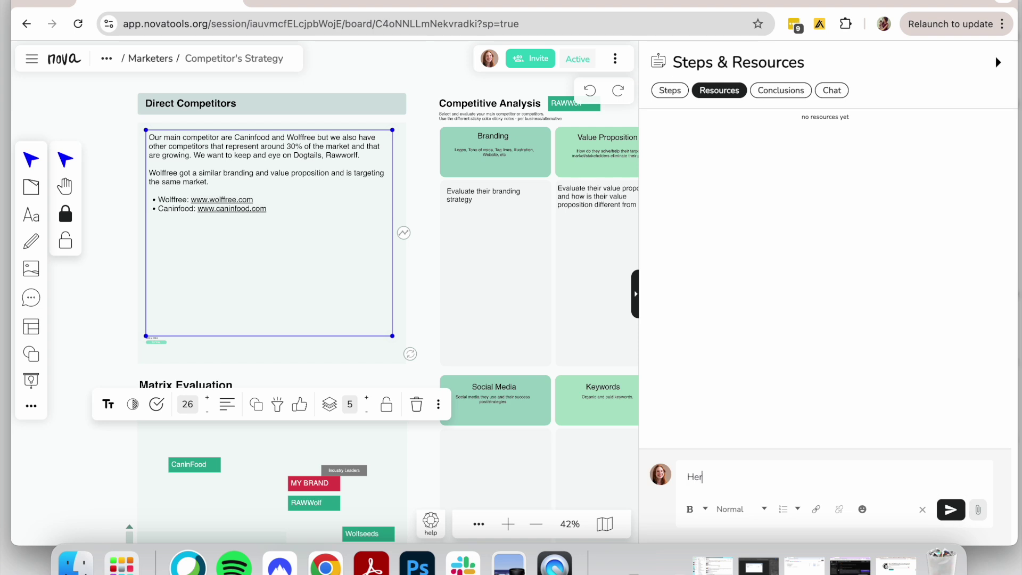
pyautogui.write('e are the direct links to their websites:')
pyautogui.press('Return')
pyautogui.press('Return')
pyautogui.write('Wolffree got a similar branding and value proposition and is targeting the same market.  - Wolffree: www.wolffree.com - Caninfood: www.caninfood.com')
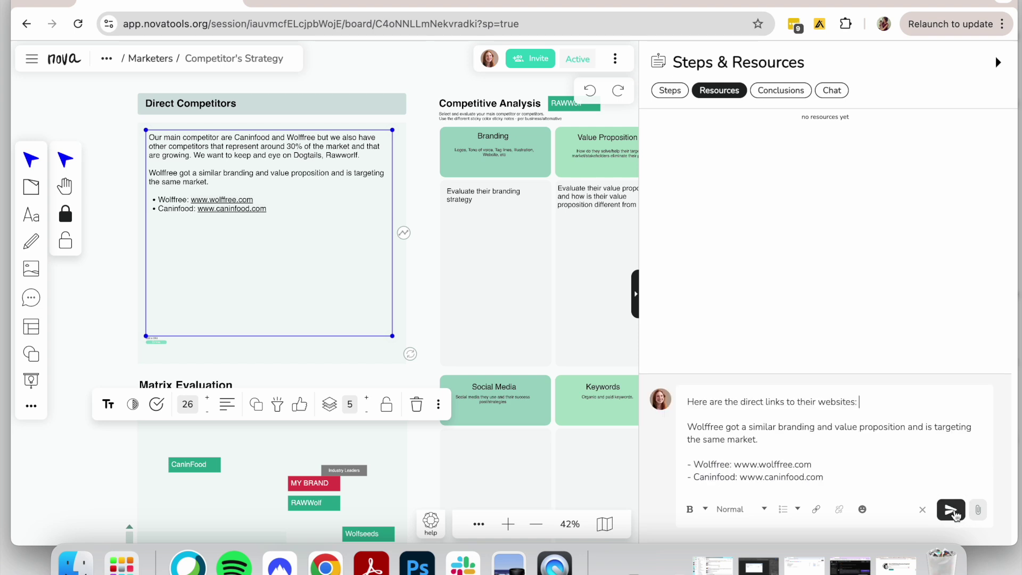
pyautogui.click(951, 510)
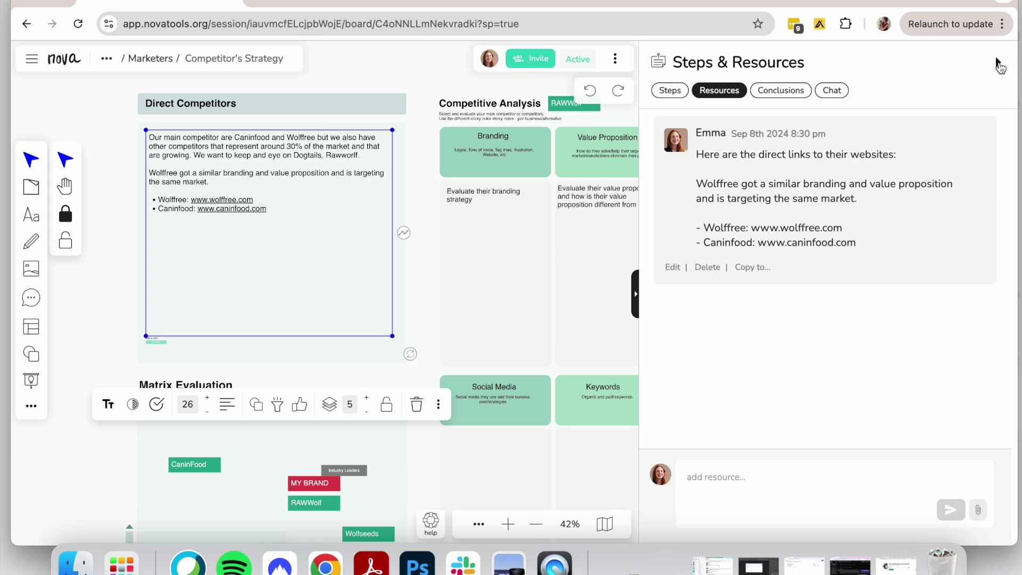
pyautogui.click(1000, 66)
# - Duplicate the CaninFood tag in the matrix and rename the copy RAWWolf
pyautogui.hotkey('ctrl', 'v')
pyautogui.moveTo(293, 421); pyautogui.dragTo(307, 393)
pyautogui.doubleClick(302, 385)
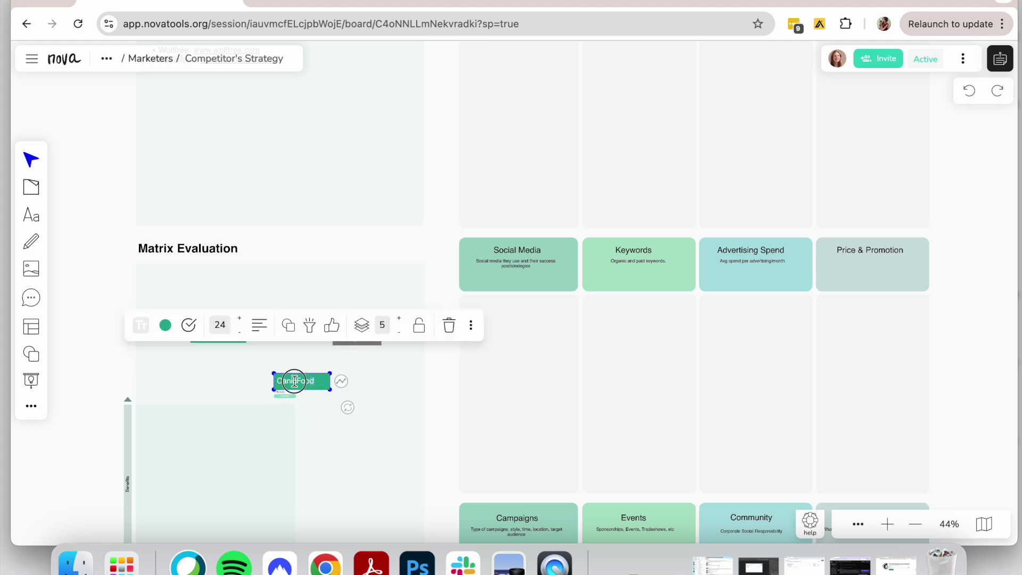
pyautogui.press('BackSpace')
pyautogui.write('RAWWolf')
# - Reposition MY BRAND, Wolfseeds, CaninFood and Orinin within the Matrix Evaluation grid
pyautogui.moveTo(312, 325); pyautogui.dragTo(312, 358)
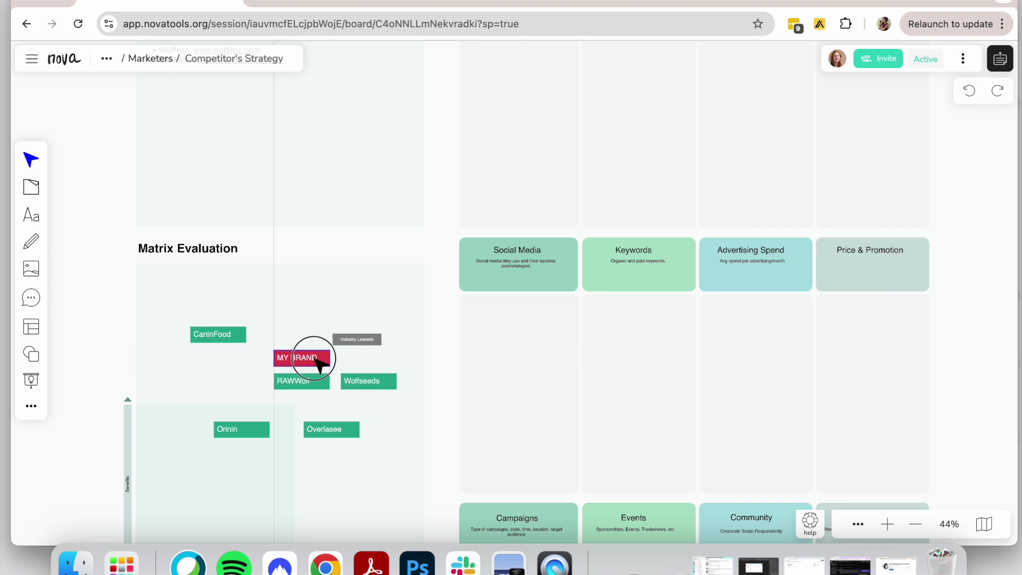
pyautogui.moveTo(372, 381); pyautogui.dragTo(336, 442)
pyautogui.scroll(-3, 308, 143)
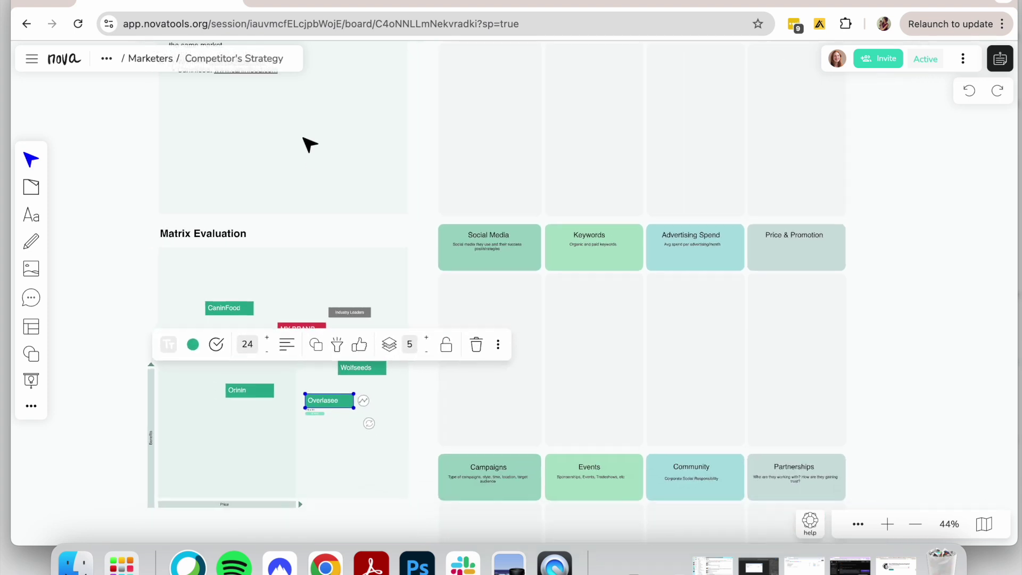
pyautogui.scroll(4, 207, 449)
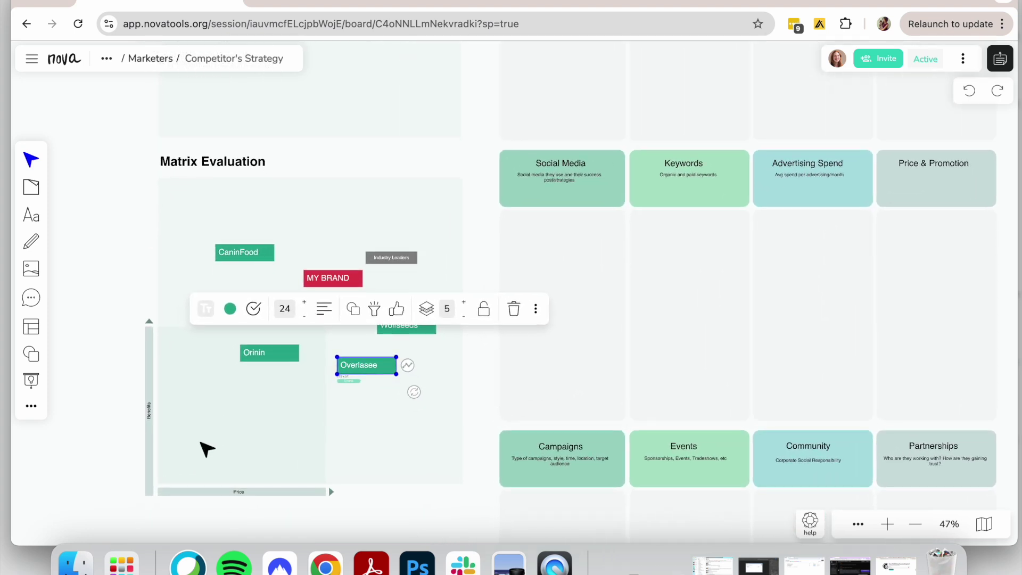
pyautogui.click(83, 327)
pyautogui.moveTo(266, 244); pyautogui.dragTo(240, 239)
pyautogui.moveTo(288, 353); pyautogui.dragTo(277, 385)
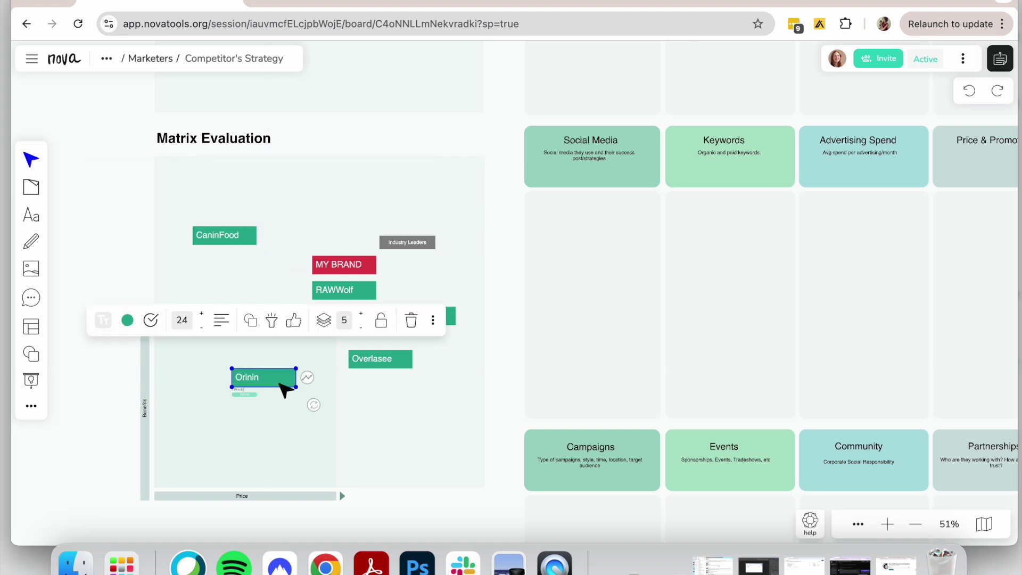
# - Move Overlasee and Wolfseeds, then set MY BRAND beside Industry Leaders with RAWWolf below
pyautogui.moveTo(399, 367); pyautogui.dragTo(374, 345)
pyautogui.moveTo(434, 315); pyautogui.dragTo(451, 319)
pyautogui.click(408, 299)
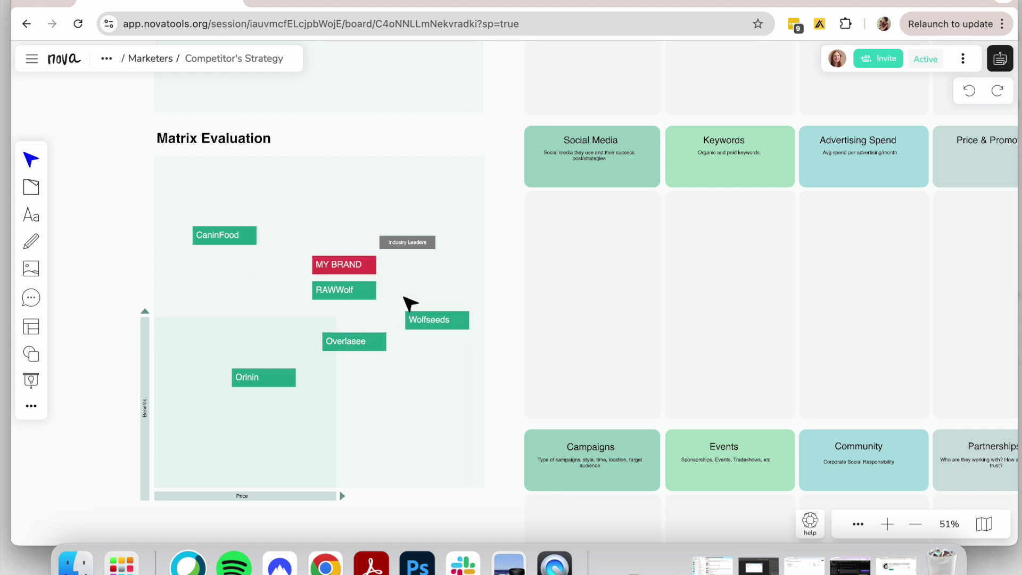
pyautogui.moveTo(362, 272); pyautogui.dragTo(389, 266)
pyautogui.moveTo(355, 299); pyautogui.dragTo(382, 291)
pyautogui.click(92, 326)
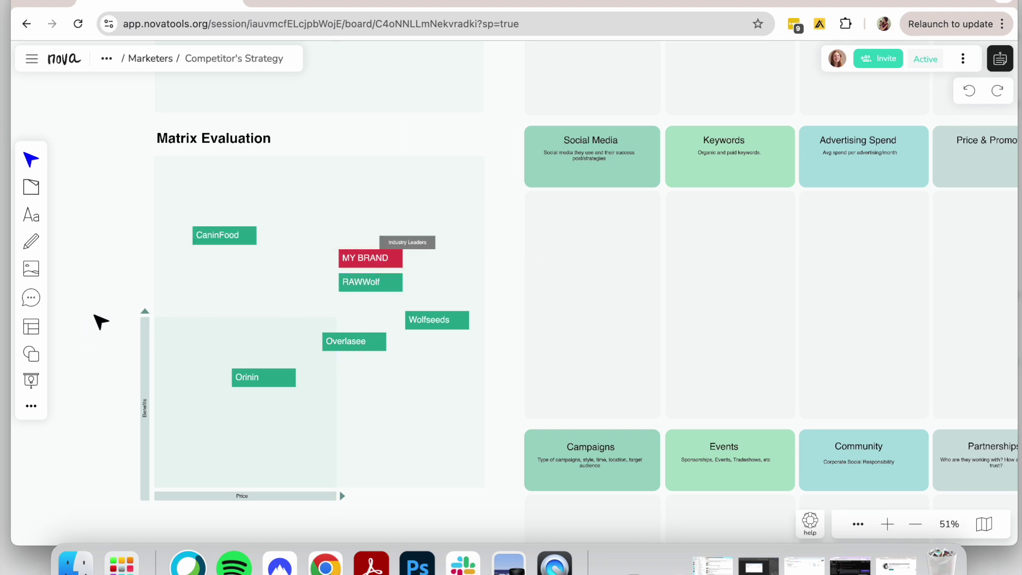
pyautogui.scroll(-5, 101, 322)
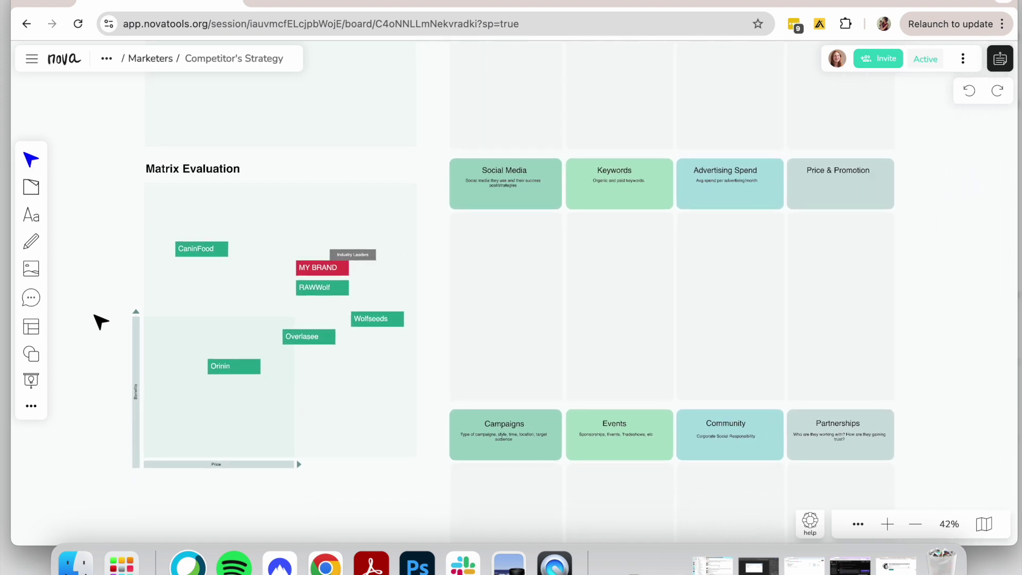
# - Pan the board view downward, then return to selecting objects
pyautogui.click(31, 160)
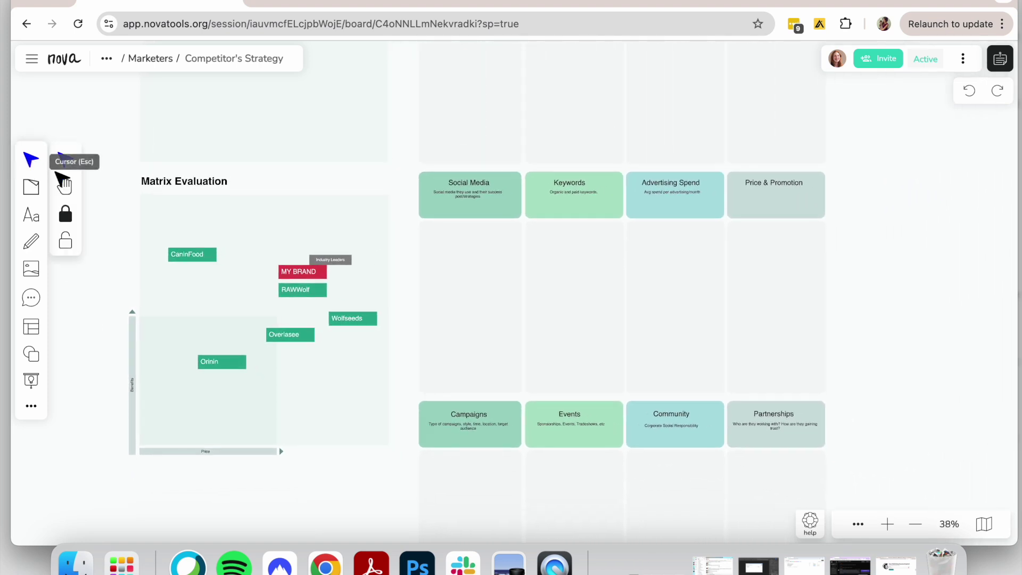
pyautogui.click(64, 187)
pyautogui.moveTo(399, 129); pyautogui.dragTo(395, 163)
pyautogui.press('Escape')
pyautogui.scroll(5, 100, 319)
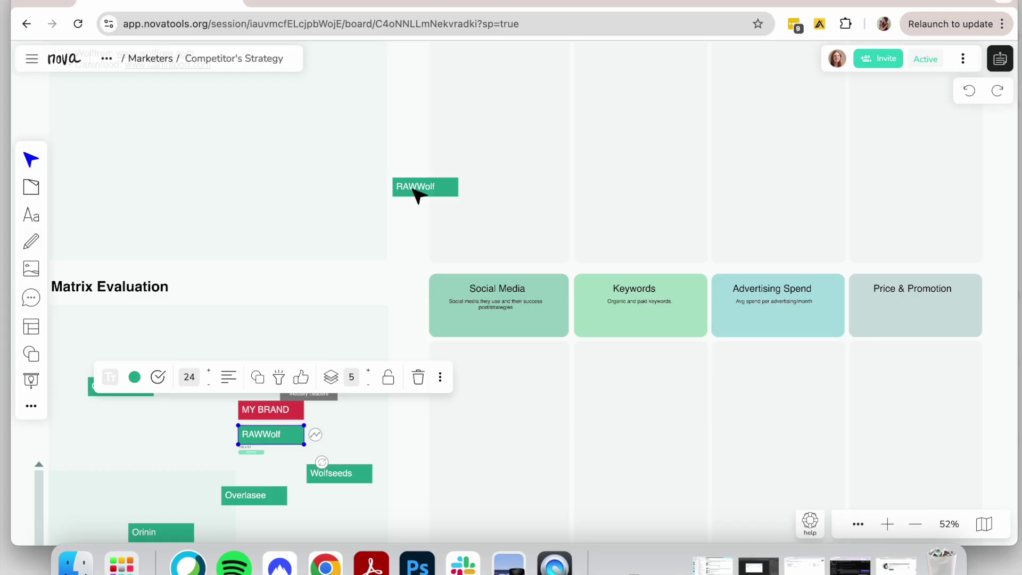
# - Move the RAWWolf copy beside the Competitive Analysis title
pyautogui.moveTo(417, 196); pyautogui.dragTo(488, 133)
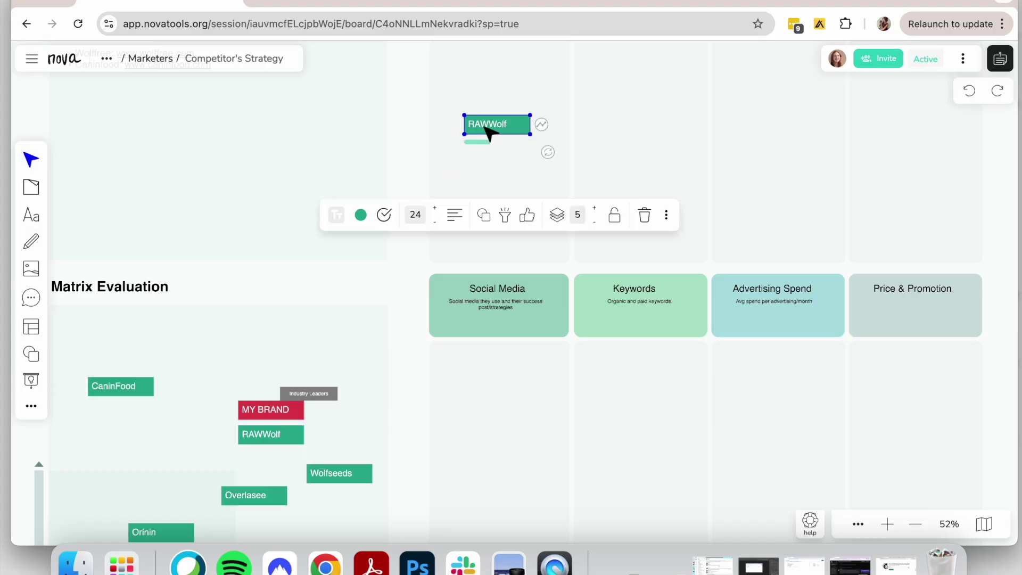
pyautogui.scroll(-5, 284, 371)
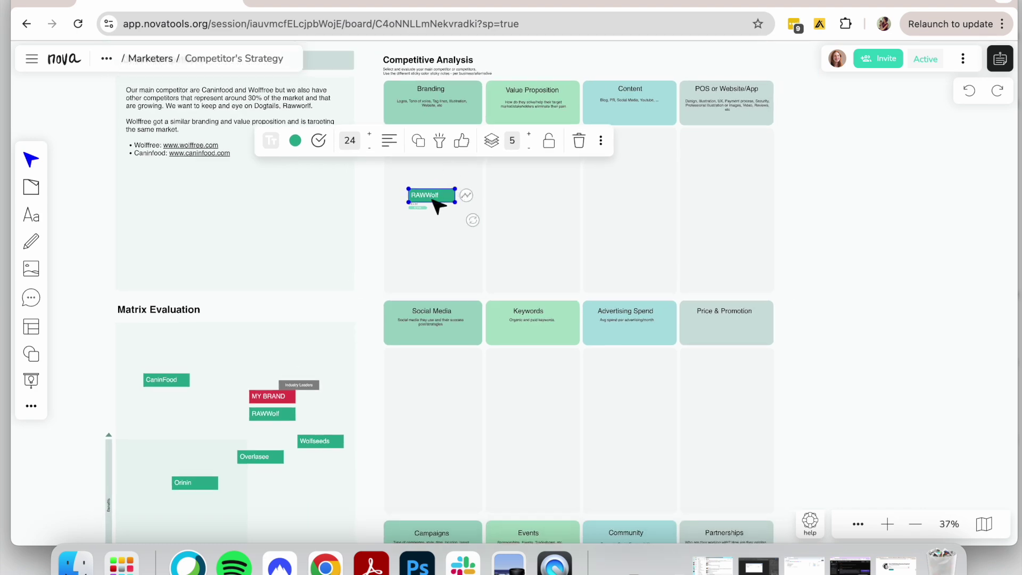
pyautogui.moveTo(438, 205); pyautogui.dragTo(508, 68)
pyautogui.click(630, 65)
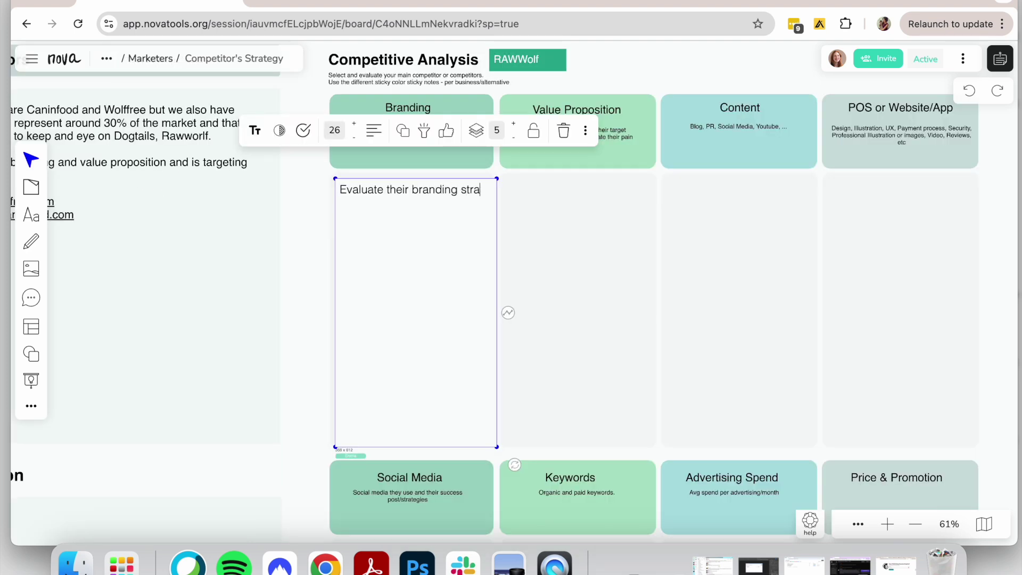
# - Finish the 'Evaluate their branding strategy' note under Branding, set font size 24, and resize it
pyautogui.write('gy')
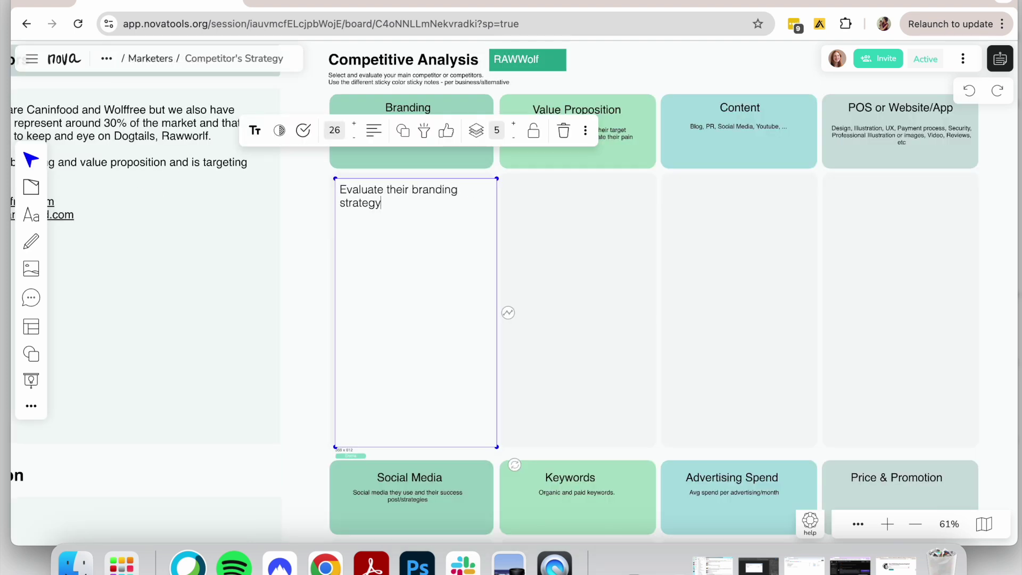
pyautogui.click(575, 268)
pyautogui.click(449, 244)
pyautogui.click(354, 137)
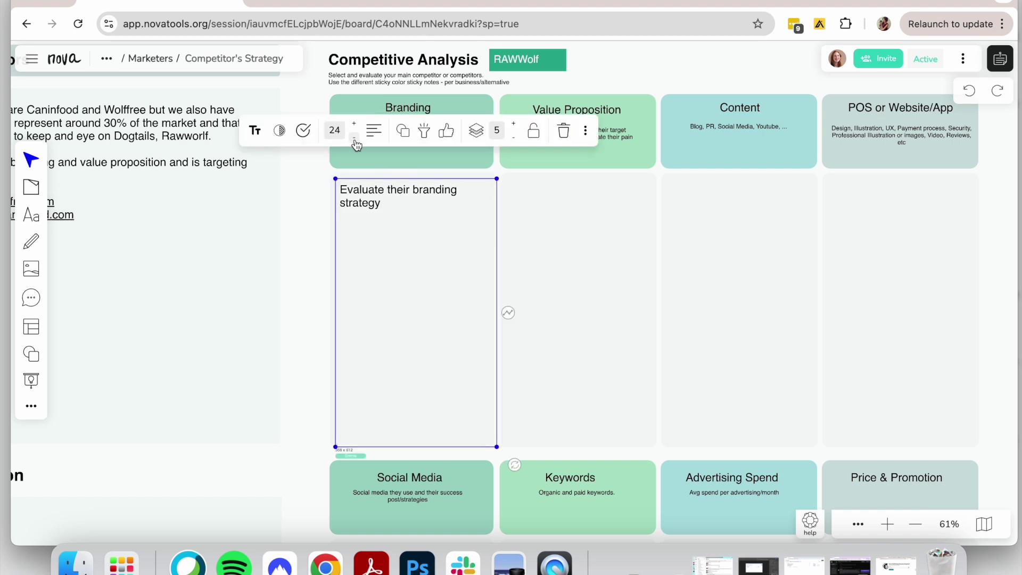
pyautogui.click(555, 232)
pyautogui.click(482, 245)
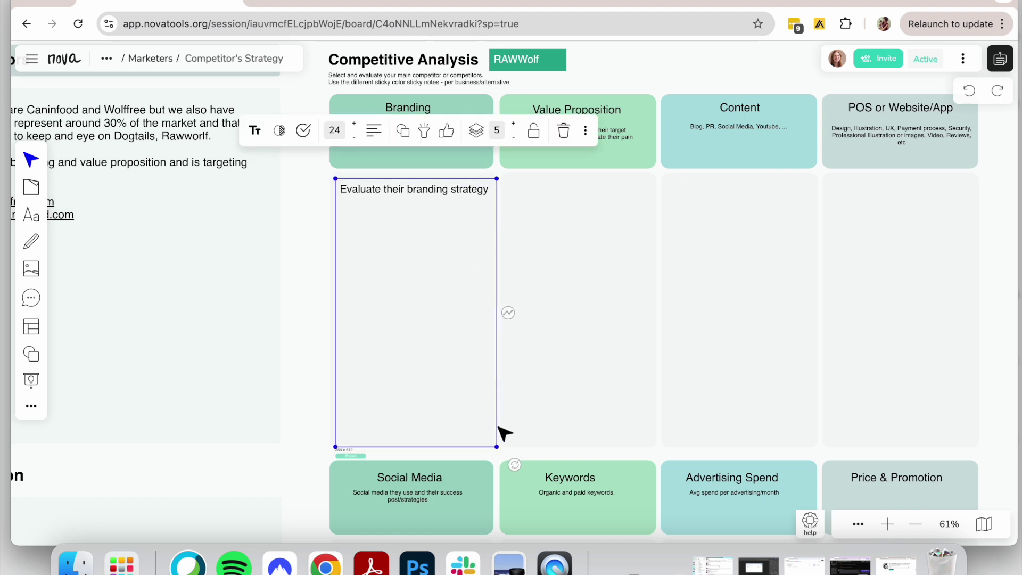
pyautogui.moveTo(497, 446); pyautogui.dragTo(493, 445)
pyautogui.click(548, 410)
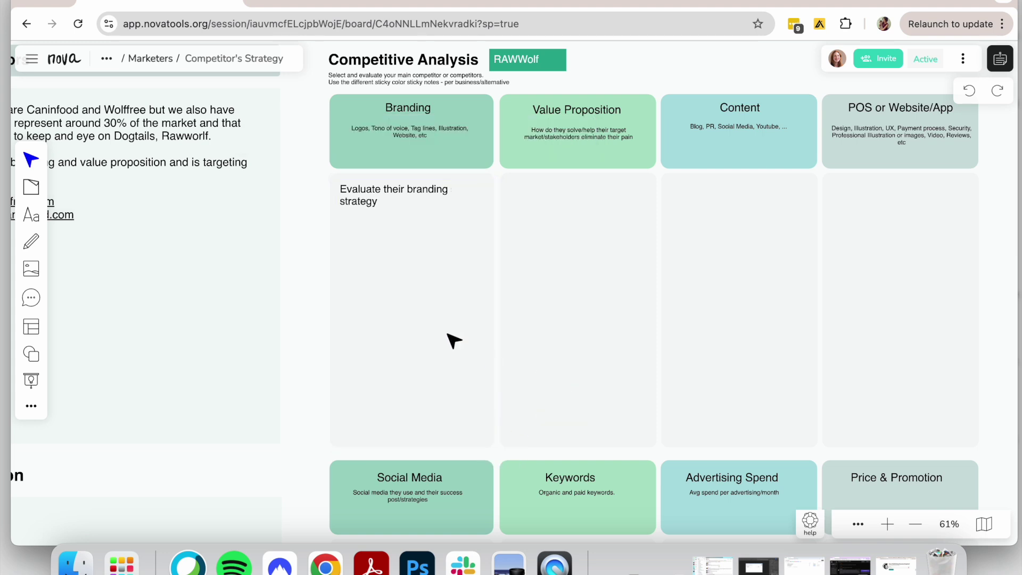
pyautogui.click(454, 341)
# - Copy the Branding note into Value Proposition and rewrite it to ask how their value proposition differs
pyautogui.press('super+v')
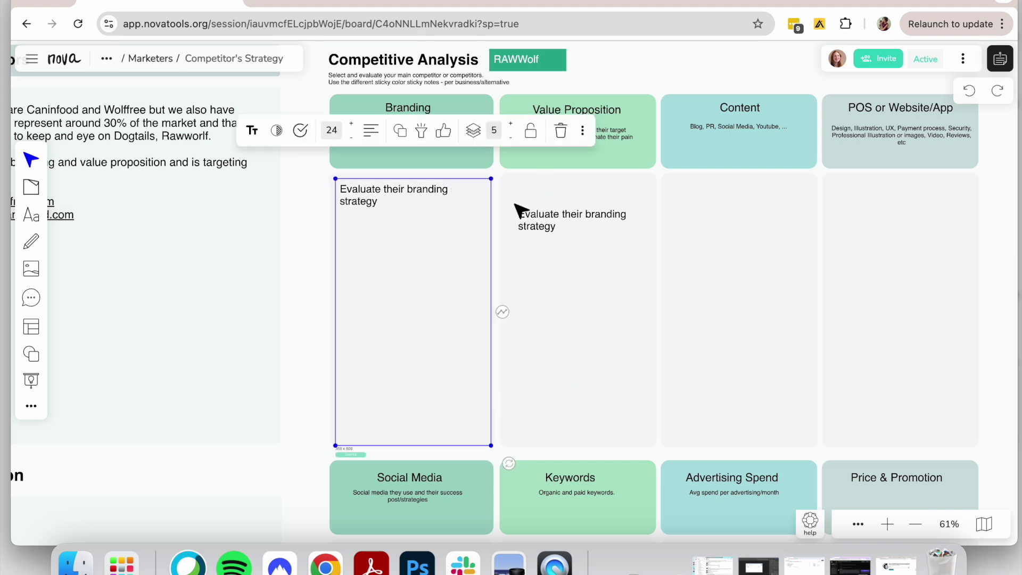
pyautogui.moveTo(555, 244); pyautogui.dragTo(505, 183)
pyautogui.doubleClick(539, 205)
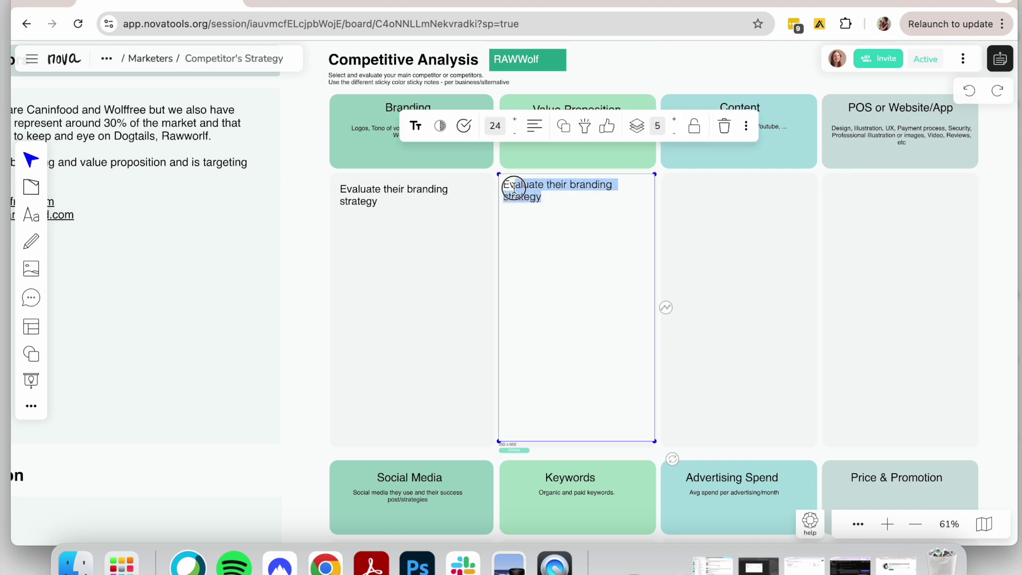
pyautogui.write('E')
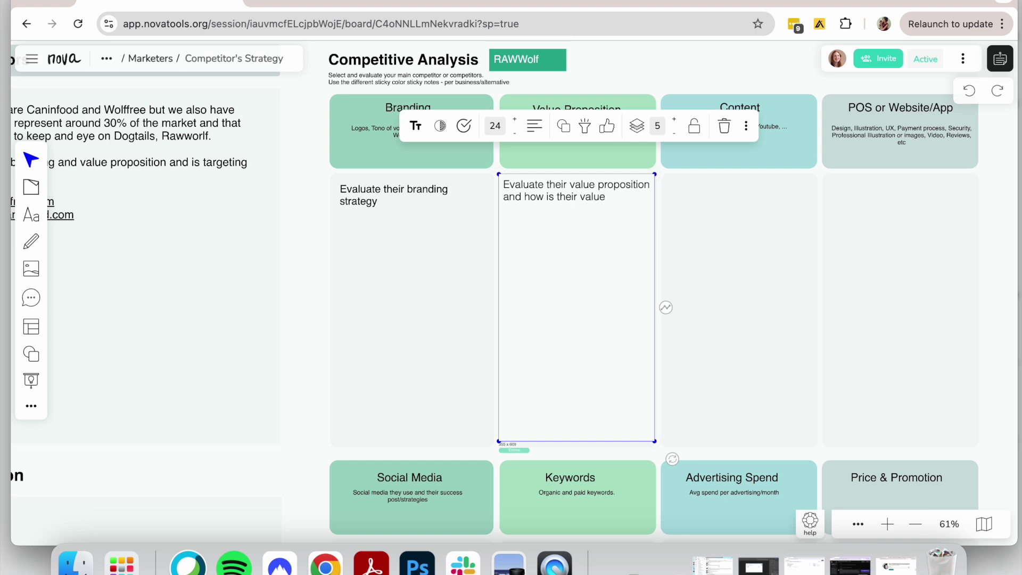
pyautogui.write('roposition different from yours')
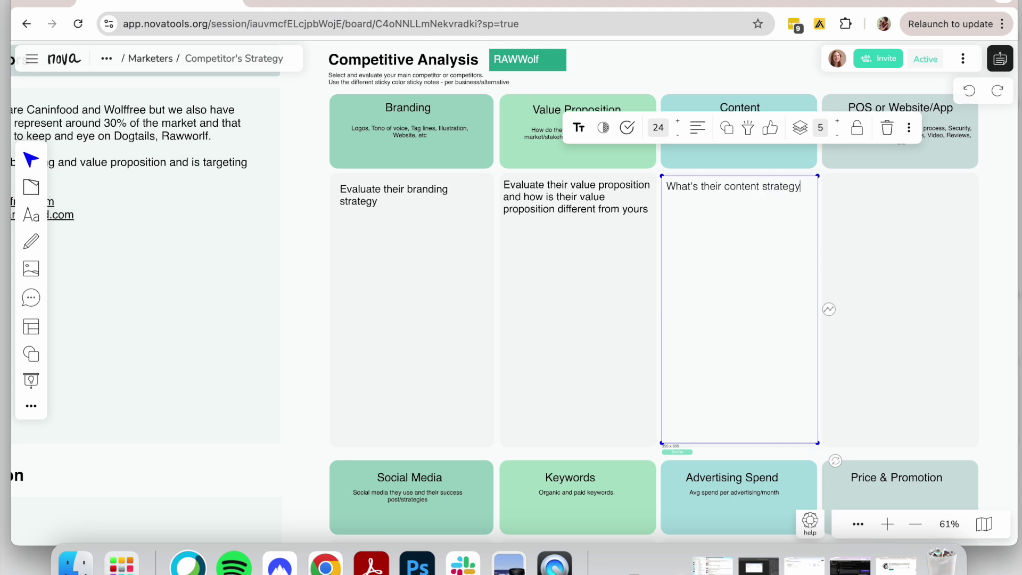
# - Complete the Content note reading 'What's their content strategy?'
pyautogui.click(695, 75)
pyautogui.click(773, 204)
pyautogui.click(788, 67)
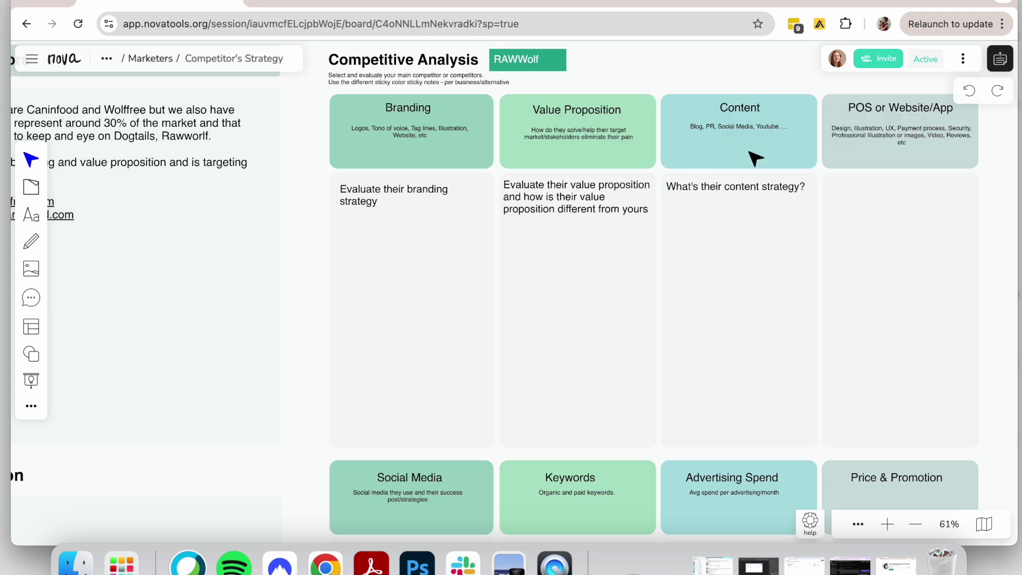
pyautogui.scroll(-10, 756, 158)
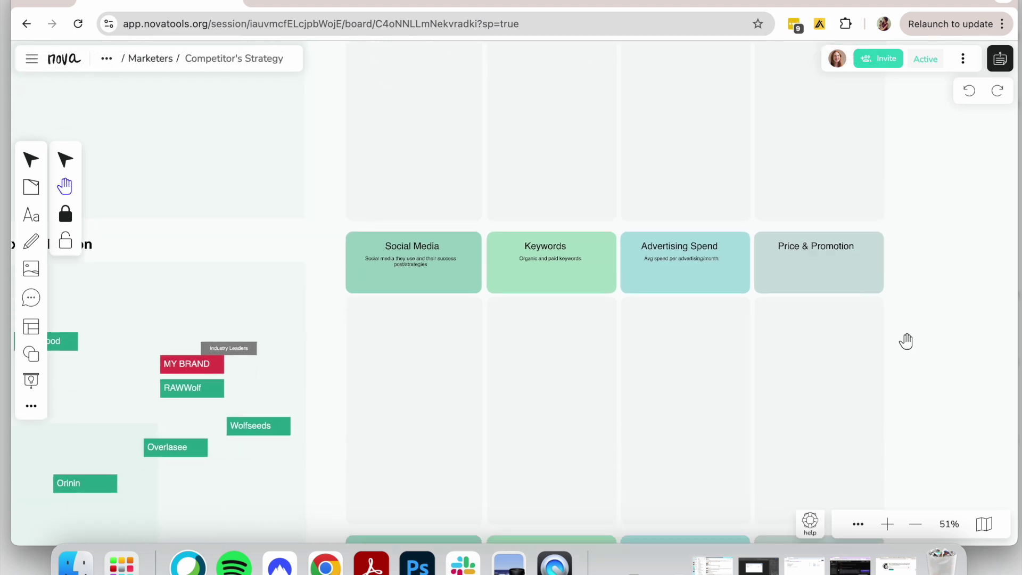
# - Pan the board to bring the analysis notes and matrix into view
pyautogui.moveTo(891, 202); pyautogui.dragTo(920, 373)
pyautogui.scroll(-5, 850, 387)
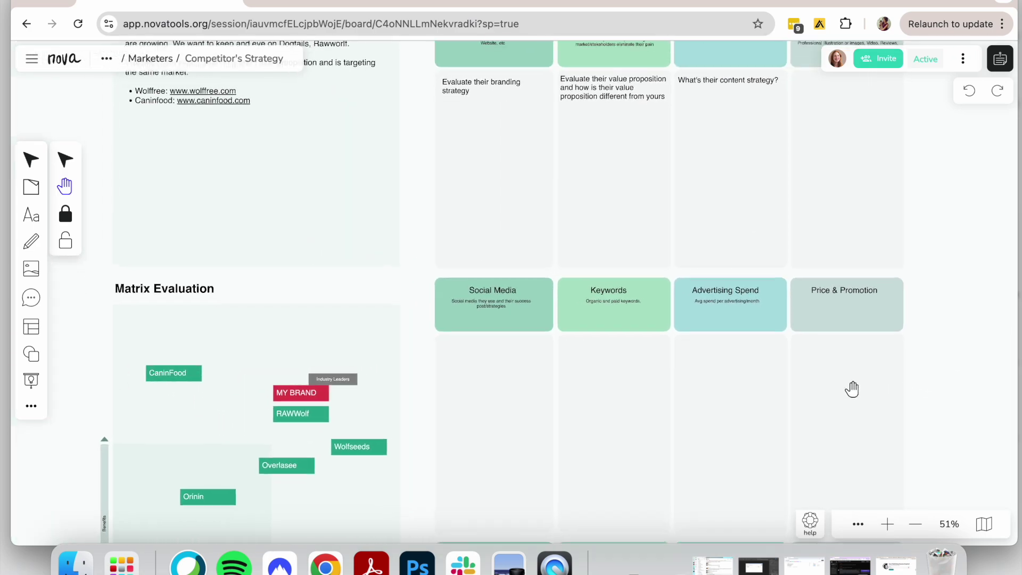
pyautogui.moveTo(583, 157); pyautogui.dragTo(563, 248)
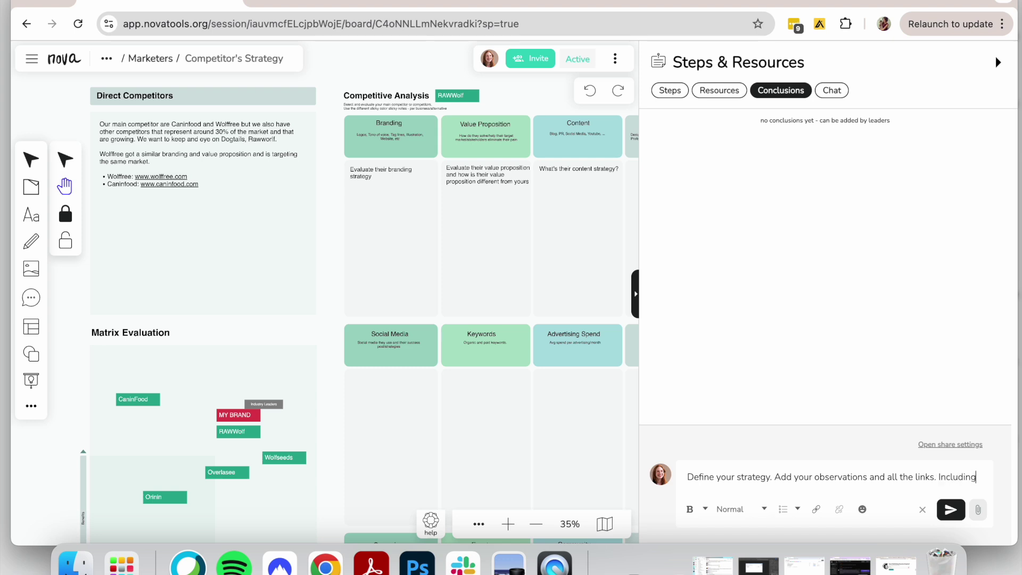
# - Finish the conclusion asking for links to new proposals, your strategy and action plan, add eyes and thumbs-up emoji, and post it
pyautogui.write('he')
pyautogui.press('BackSpace')
pyautogui.press('BackSpace')
pyautogui.press('BackSpace')
pyautogui.write('all link')
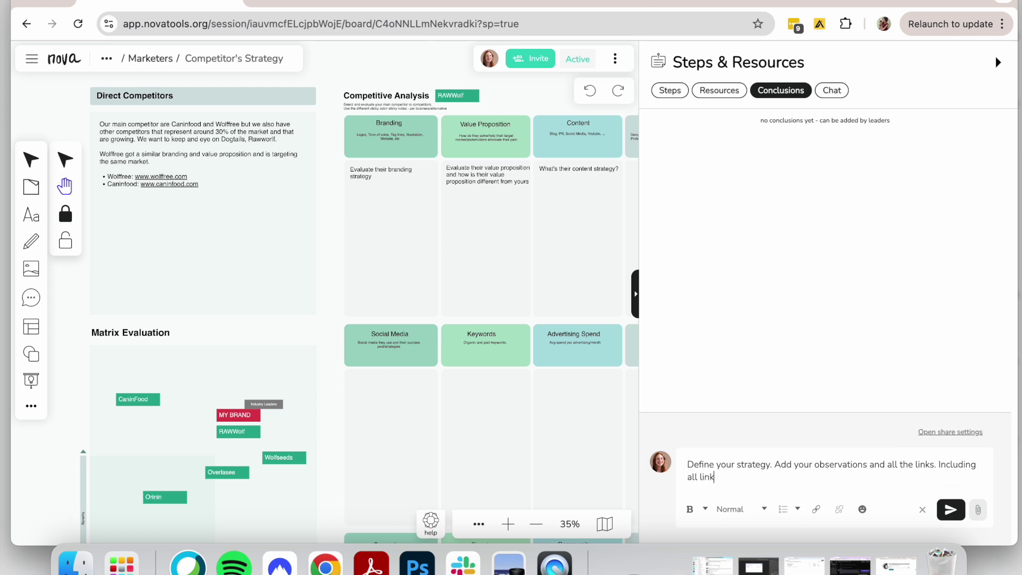
pyautogui.write('s to new proposals, your strategy and your action plan')
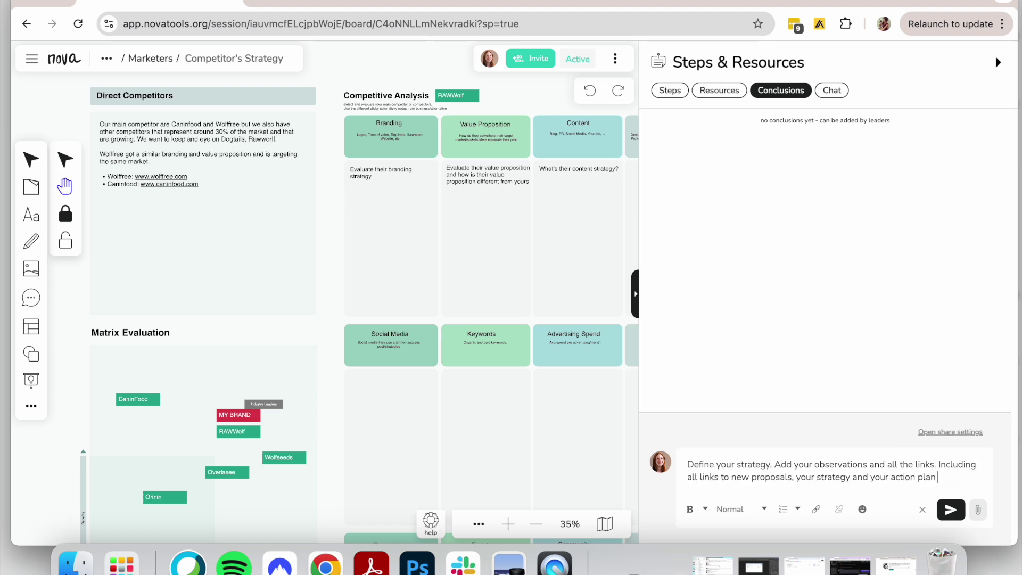
pyautogui.click(863, 510)
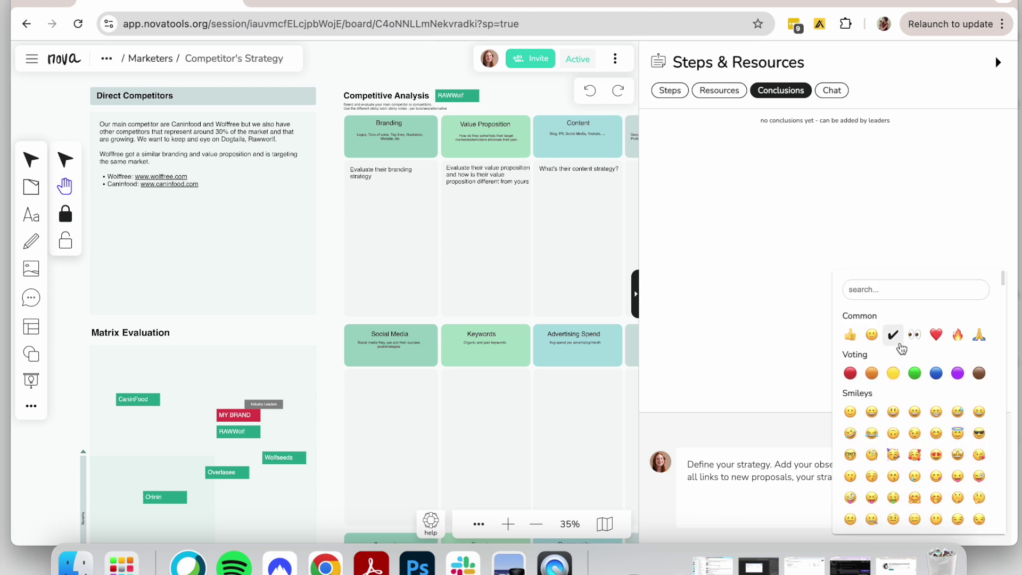
pyautogui.click(914, 336)
pyautogui.click(850, 334)
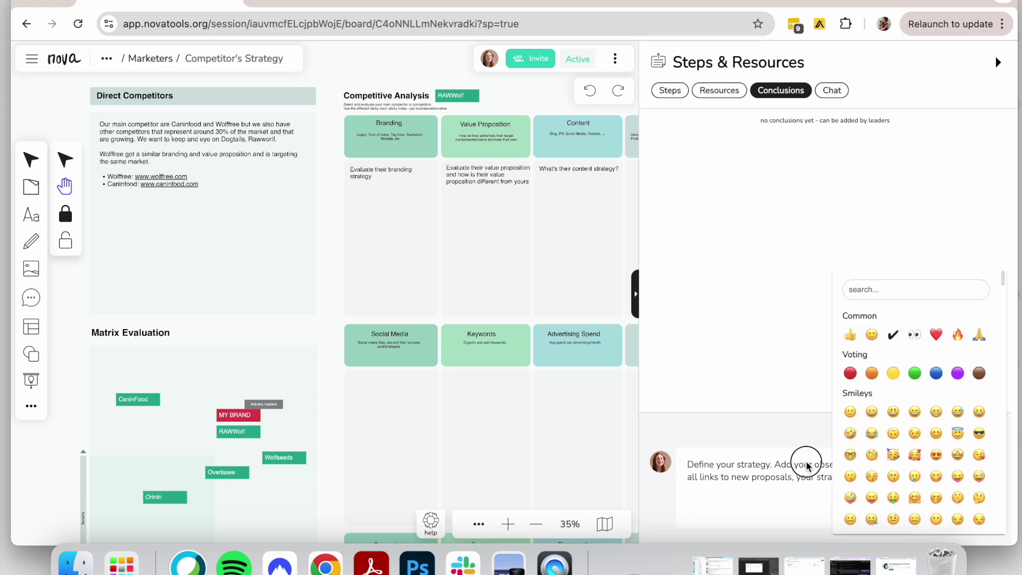
pyautogui.click(952, 510)
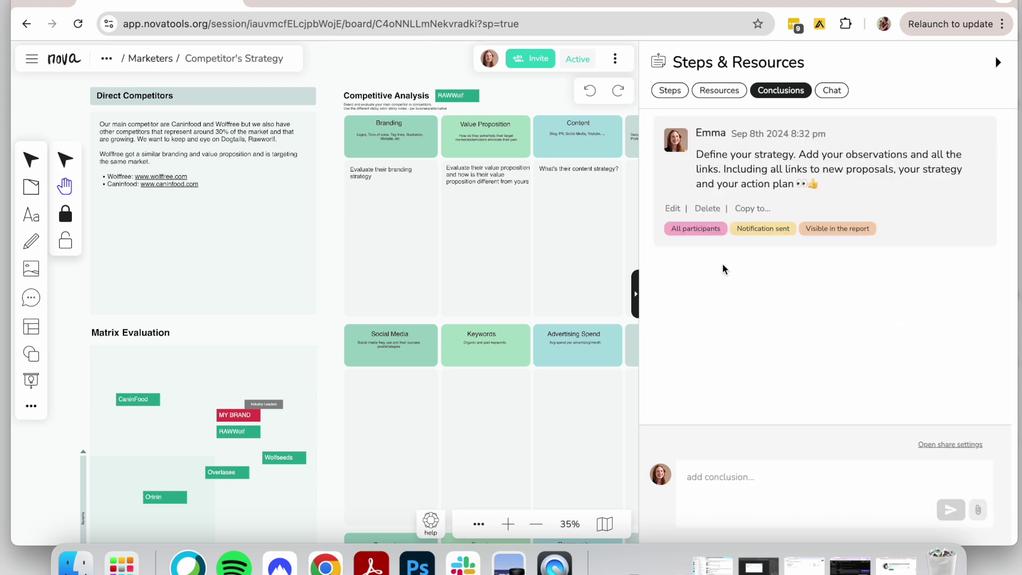